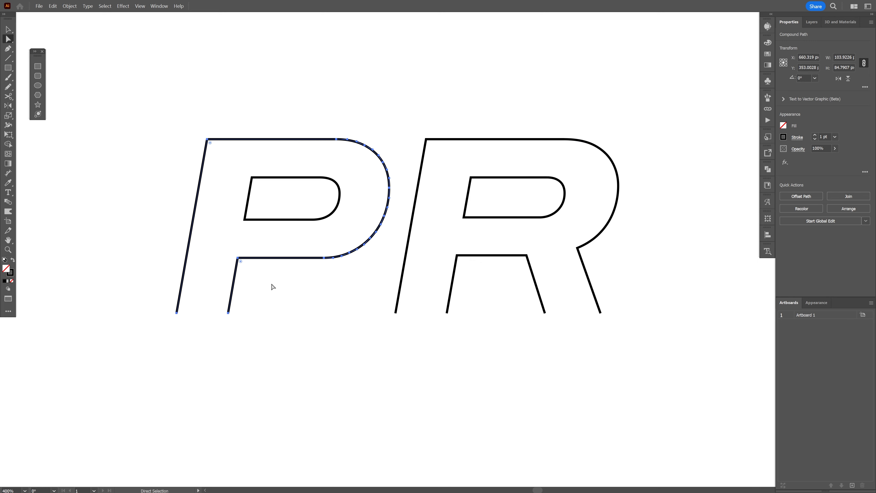
Cut the letter P's paths at the outer and inner corner anchor points along its stem.
{"action": "scroll", "coordinate": [325, 198], "scroll_direction": "up", "scroll_amount": 1}
{"action": "left_click_drag", "start_coordinate": [354, 215], "coordinate": [391, 215]}
{"action": "scroll", "coordinate": [232, 203], "scroll_direction": "up", "scroll_amount": 1}
{"action": "left_click_drag", "start_coordinate": [272, 215], "coordinate": [309, 218]}
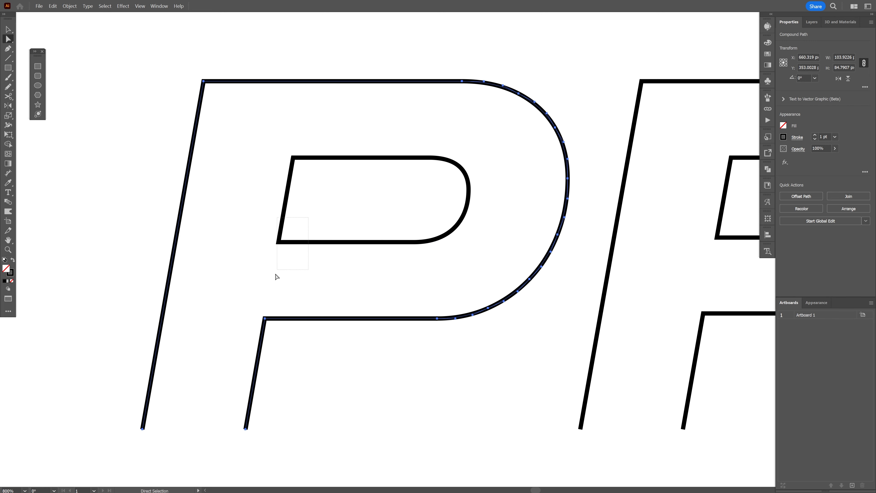
{"action": "left_click_drag", "start_coordinate": [248, 331], "coordinate": [249, 330]}
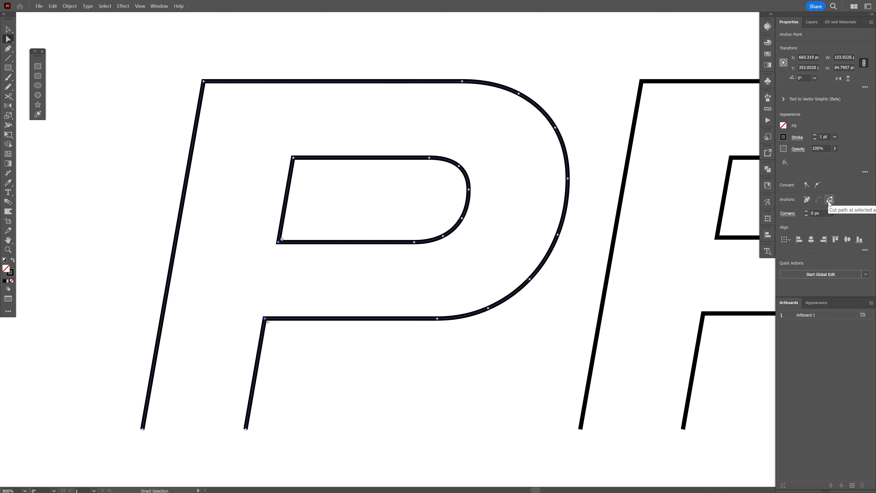
{"action": "left_click", "coordinate": [829, 200]}
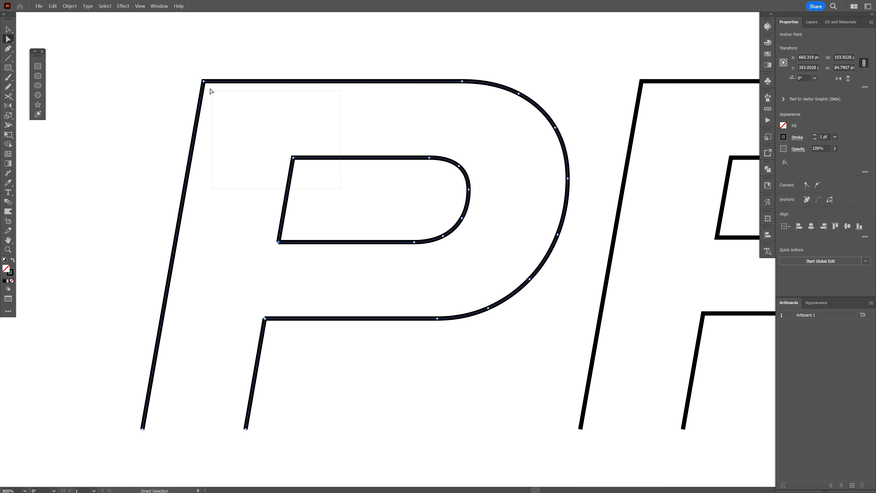
{"action": "left_click_drag", "start_coordinate": [212, 91], "coordinate": [185, 67]}
{"action": "left_click", "coordinate": [830, 200]}
Release the P's compound path.
{"action": "left_click", "coordinate": [302, 217]}
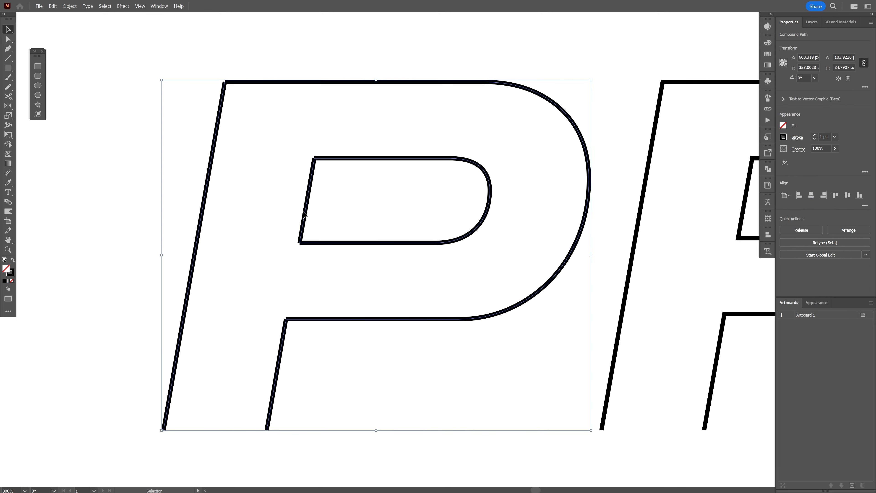
{"action": "right_click", "coordinate": [304, 215]}
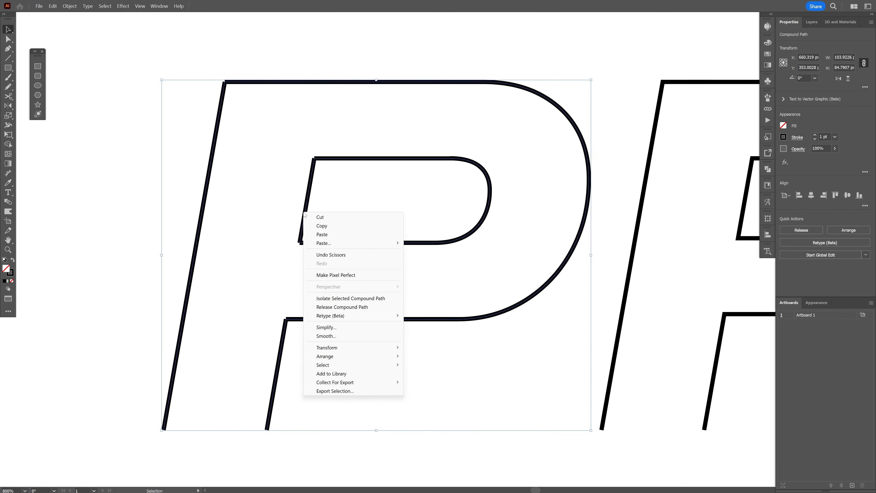
{"action": "left_click", "coordinate": [361, 307]}
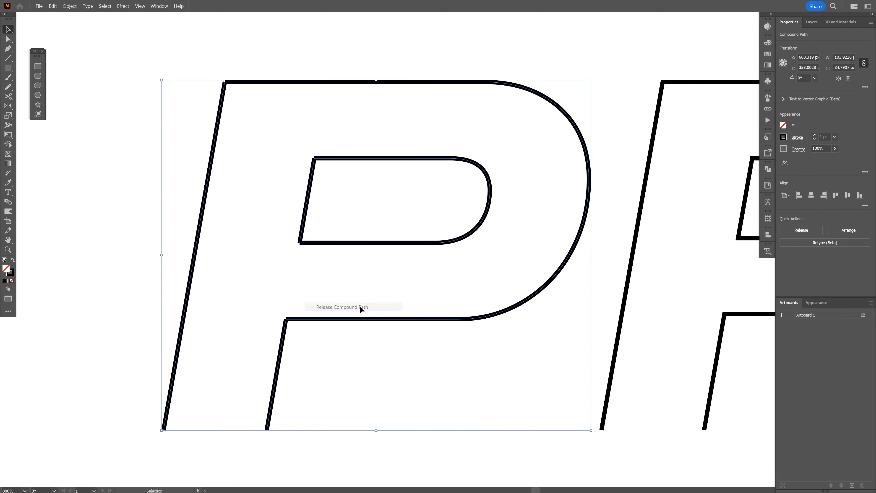
Move the P's stem lines, including the counter's slanted edge, to the left away from the bowl.
{"action": "left_click_drag", "start_coordinate": [348, 355], "coordinate": [207, 341]}
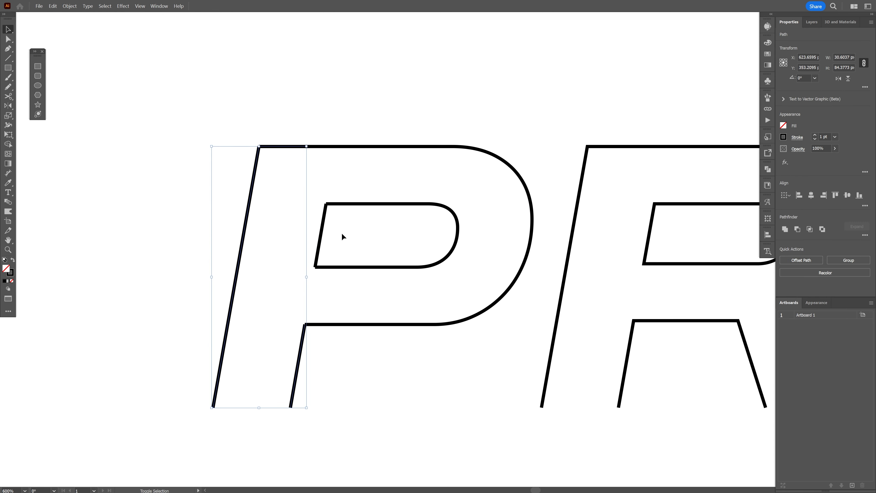
{"action": "left_click", "coordinate": [320, 236], "text": "shift"}
{"action": "left_click_drag", "start_coordinate": [320, 236], "coordinate": [206, 236]}
{"action": "left_click", "coordinate": [306, 186]}
Shorten the P bowl's uppermost line so its open end follows the slant of the other line ends.
{"action": "key", "text": "a"}
{"action": "scroll", "coordinate": [306, 186], "scroll_direction": "up", "scroll_amount": 1}
{"action": "left_click", "coordinate": [244, 133]}
{"action": "left_click_drag", "start_coordinate": [244, 134], "coordinate": [344, 141]}
{"action": "left_click", "coordinate": [345, 141]}
Delete the P's three separated stem lines.
{"action": "key", "text": "v"}
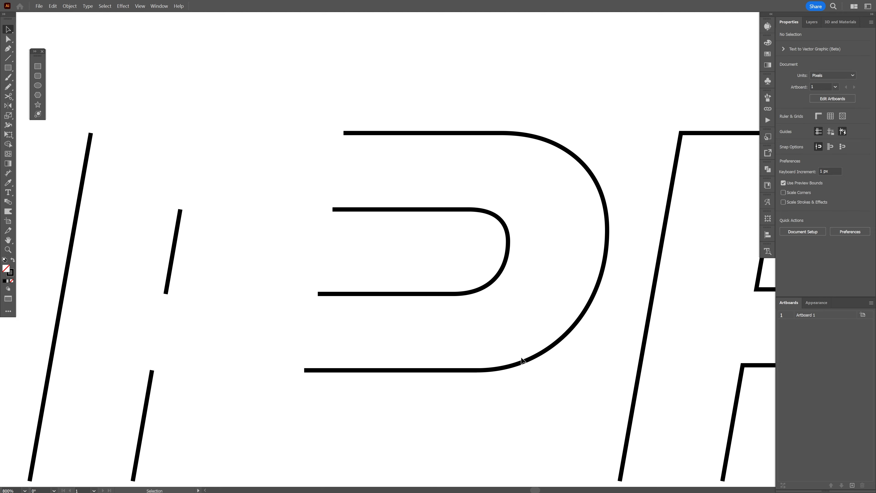
{"action": "left_click_drag", "start_coordinate": [404, 317], "coordinate": [416, 281]}
{"action": "scroll", "coordinate": [391, 275], "scroll_direction": "down", "scroll_amount": 2}
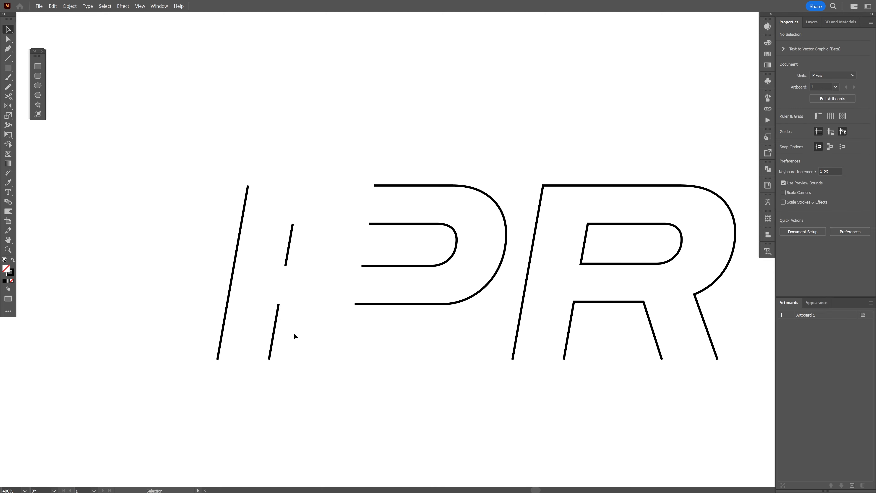
{"action": "left_click_drag", "start_coordinate": [293, 334], "coordinate": [201, 226]}
{"action": "key", "text": "Delete"}
Delete the inner counter of the letter R.
{"action": "key", "text": "a"}
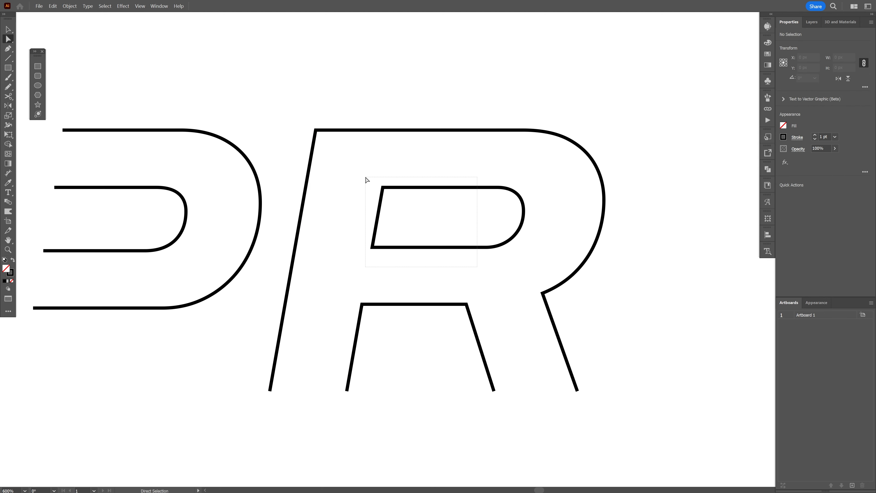
{"action": "left_click_drag", "start_coordinate": [366, 178], "coordinate": [366, 178]}
{"action": "key", "text": "Delete"}
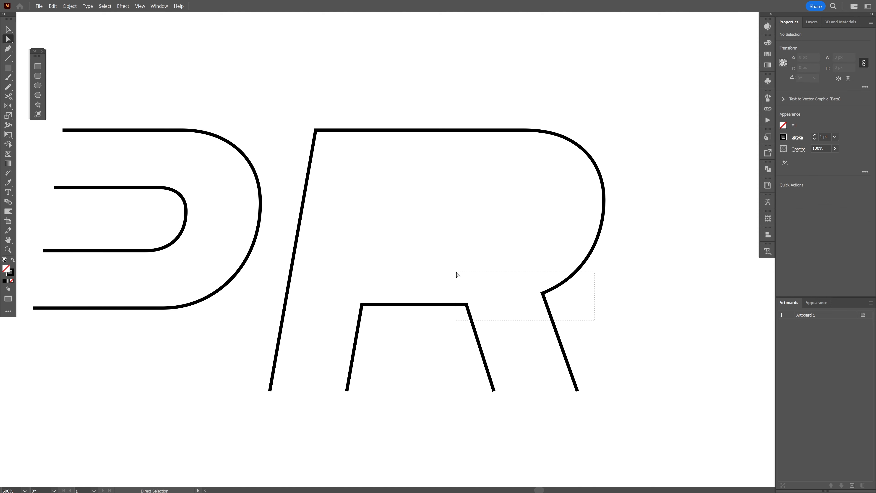
Cut the R's paths at the two upper leg corners and at the stem's top corner.
{"action": "left_click_drag", "start_coordinate": [458, 274], "coordinate": [490, 288]}
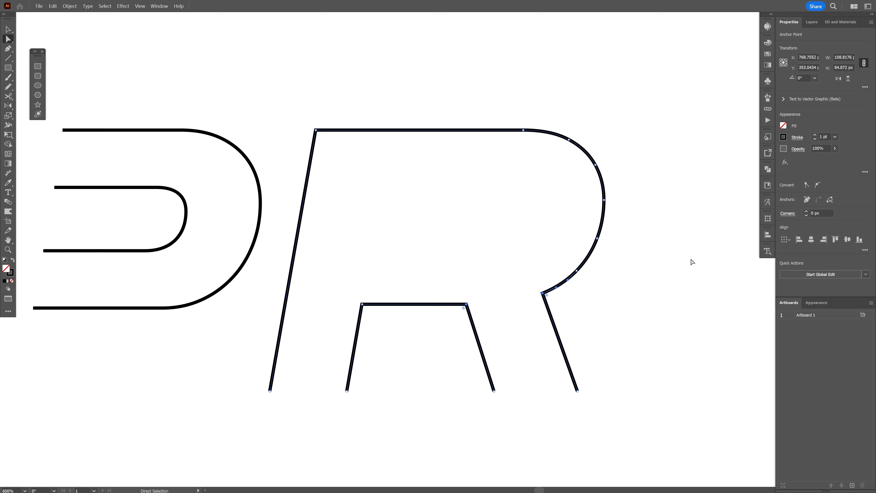
{"action": "left_click", "coordinate": [830, 202]}
{"action": "left_click", "coordinate": [315, 129]}
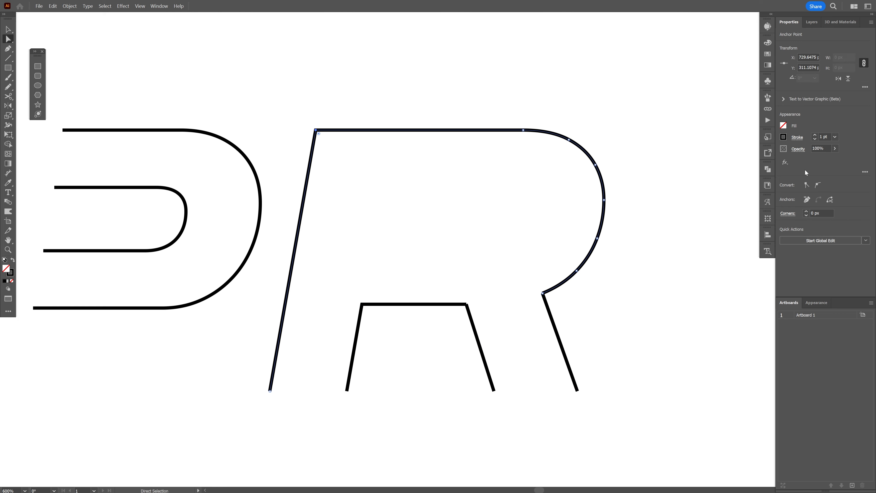
Release the R's compound path and delete its outer bowl curve.
{"action": "key", "text": "v"}
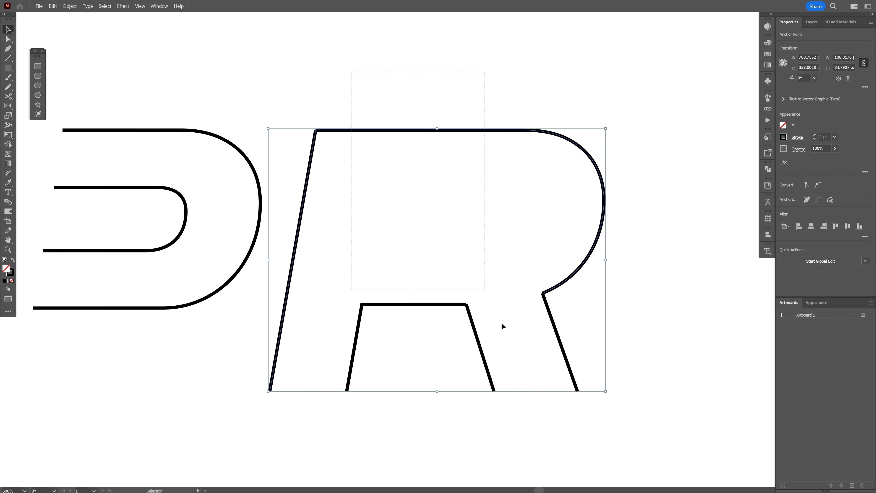
{"action": "right_click", "coordinate": [448, 116]}
{"action": "left_click", "coordinate": [496, 209]}
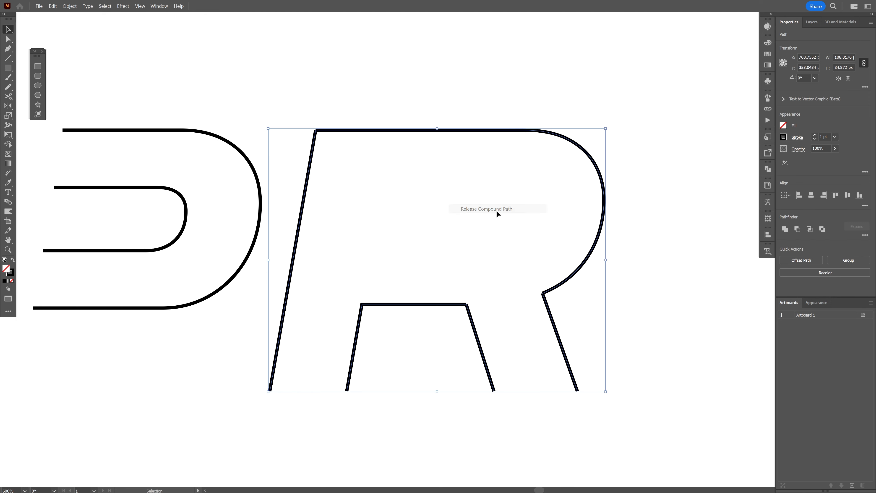
{"action": "left_click", "coordinate": [435, 182]}
{"action": "left_click_drag", "start_coordinate": [403, 114], "coordinate": [608, 190]}
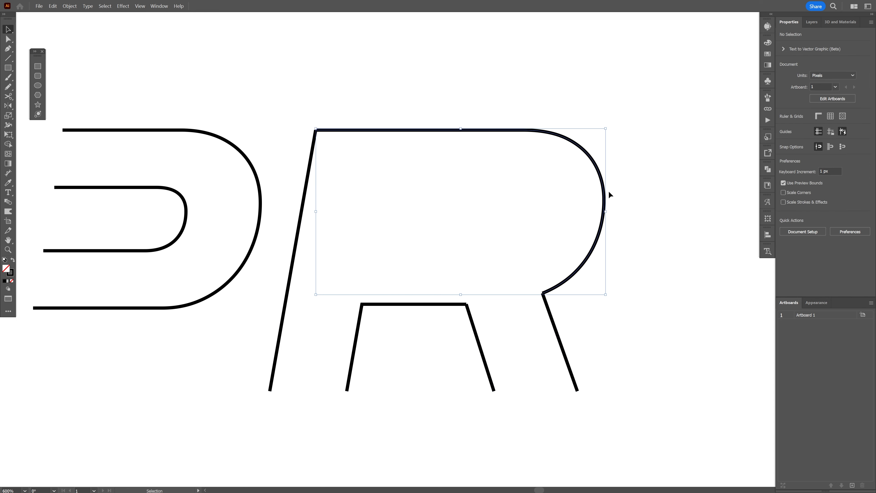
{"action": "key", "text": "Delete"}
Duplicate the R's long outer stem line to the right so it covers the short inner stem line.
{"action": "left_click_drag", "start_coordinate": [289, 276], "coordinate": [390, 277]}
{"action": "scroll", "coordinate": [298, 263], "scroll_direction": "up", "scroll_amount": 1}
{"action": "left_click", "coordinate": [391, 324]}
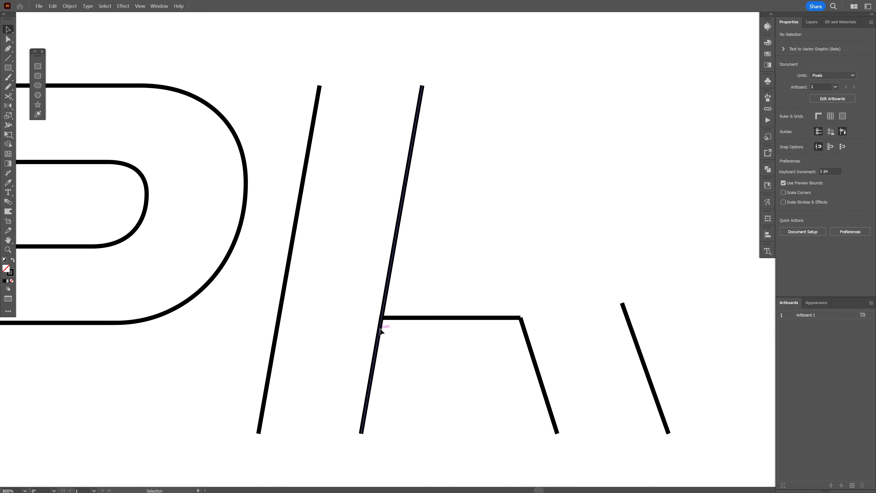
{"action": "left_click_drag", "start_coordinate": [380, 329], "coordinate": [387, 328]}
{"action": "key", "text": "ctrl+z"}
Delete the R's inner horizontal bar together with the short inner stem line.
{"action": "left_click_drag", "start_coordinate": [400, 317], "coordinate": [462, 286]}
{"action": "key", "text": "Delete"}
{"action": "scroll", "coordinate": [440, 285], "scroll_direction": "down", "scroll_amount": 1}
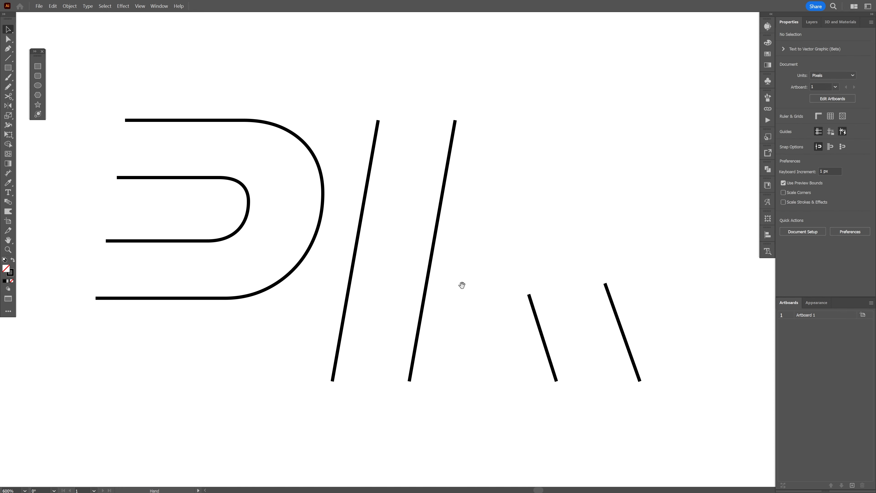
Make a blend between the P's inner and outer bowl curves.
{"action": "scroll", "coordinate": [126, 191], "scroll_direction": "up", "scroll_amount": 2}
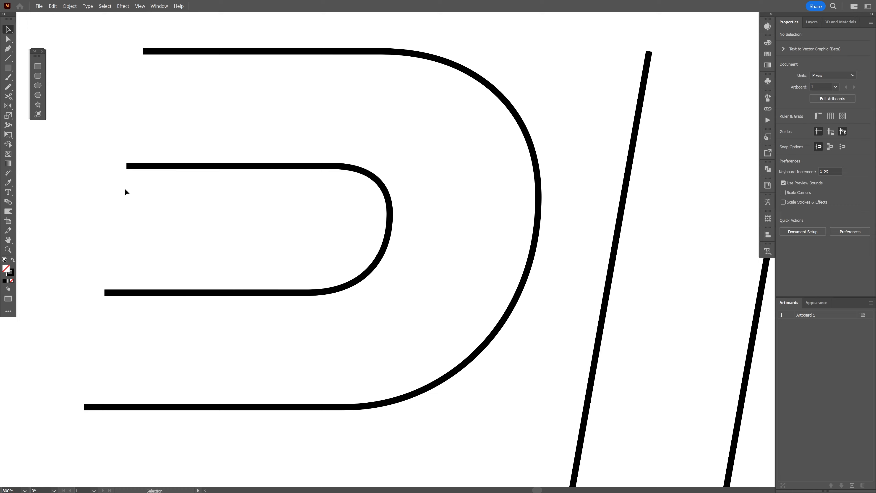
{"action": "left_click_drag", "start_coordinate": [126, 192], "coordinate": [206, 220]}
{"action": "scroll", "coordinate": [312, 212], "scroll_direction": "down", "scroll_amount": 1}
{"action": "left_click_drag", "start_coordinate": [309, 225], "coordinate": [248, 91]}
{"action": "left_click", "coordinate": [69, 6]}
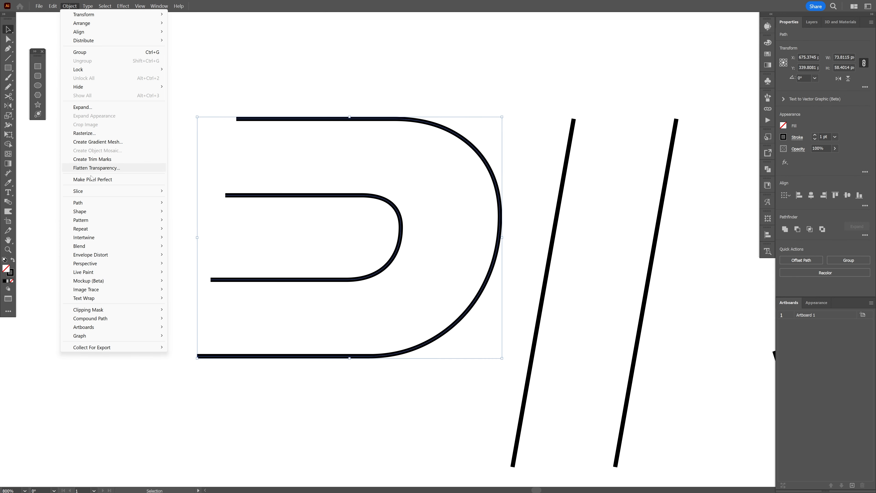
{"action": "mouse_move", "coordinate": [101, 246]}
{"action": "left_click", "coordinate": [185, 245]}
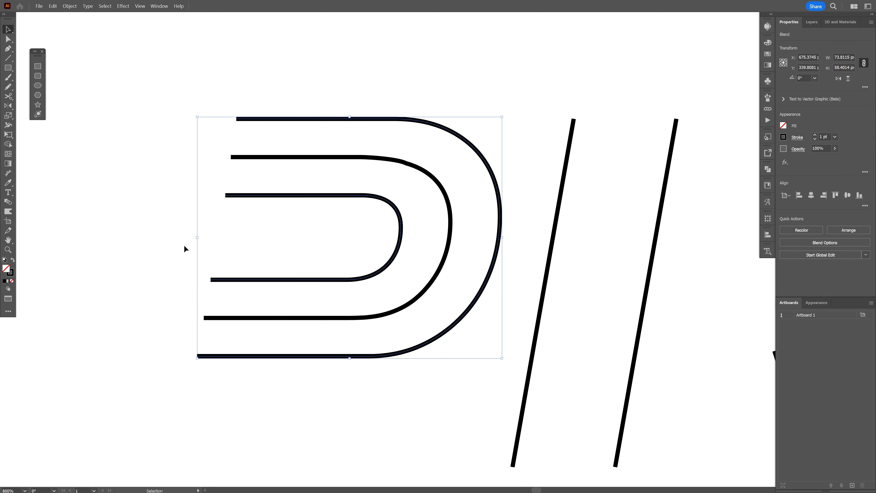
Make a blend between the R's two long slanted stem lines.
{"action": "scroll", "coordinate": [346, 220], "scroll_direction": "right", "scroll_amount": 5}
{"action": "left_click_drag", "start_coordinate": [377, 131], "coordinate": [509, 173]}
{"action": "scroll", "coordinate": [489, 163], "scroll_direction": "up", "scroll_amount": 1}
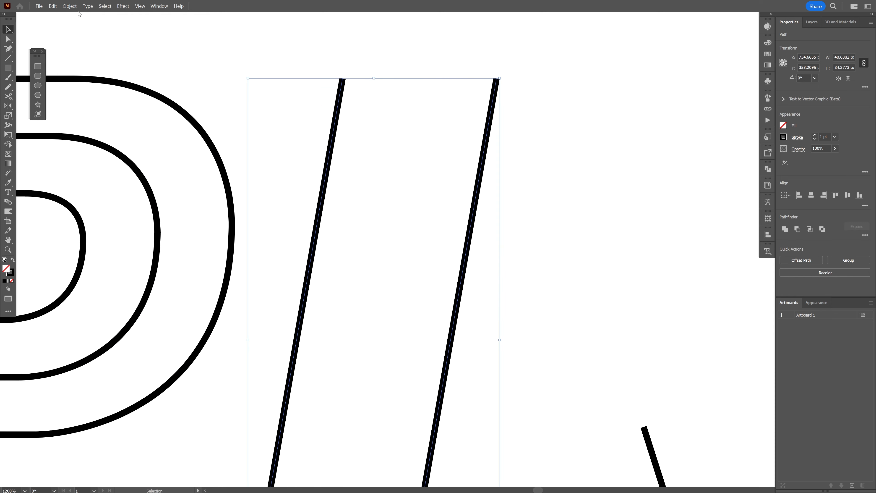
{"action": "left_click", "coordinate": [69, 6]}
{"action": "mouse_move", "coordinate": [107, 246]}
{"action": "left_click", "coordinate": [185, 245]}
Try to blend the R's two original leg lines of unequal length.
{"action": "scroll", "coordinate": [427, 239], "scroll_direction": "down", "scroll_amount": 1}
{"action": "scroll", "coordinate": [515, 258], "scroll_direction": "right", "scroll_amount": 4}
{"action": "scroll", "coordinate": [515, 258], "scroll_direction": "down", "scroll_amount": 3}
{"action": "left_click_drag", "start_coordinate": [399, 182], "coordinate": [553, 303]}
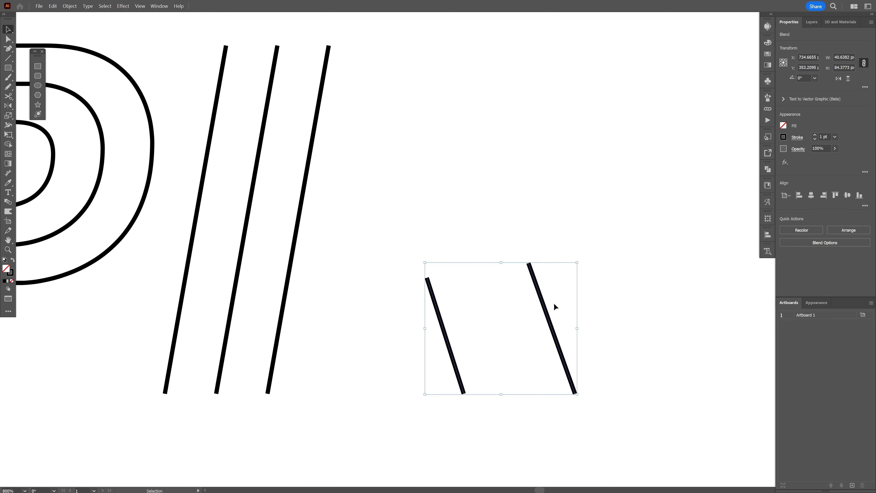
{"action": "left_click", "coordinate": [69, 6]}
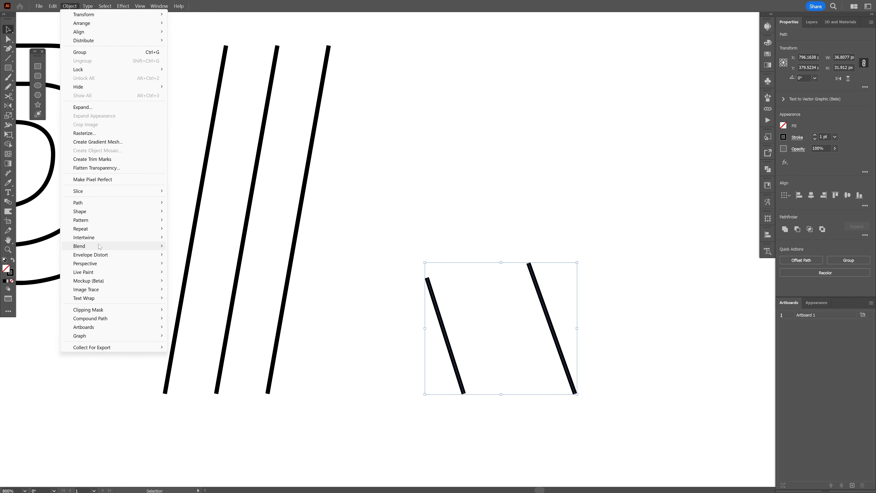
{"action": "mouse_move", "coordinate": [121, 245]}
{"action": "left_click", "coordinate": [188, 246]}
{"action": "scroll", "coordinate": [531, 343], "scroll_direction": "up", "scroll_amount": 1}
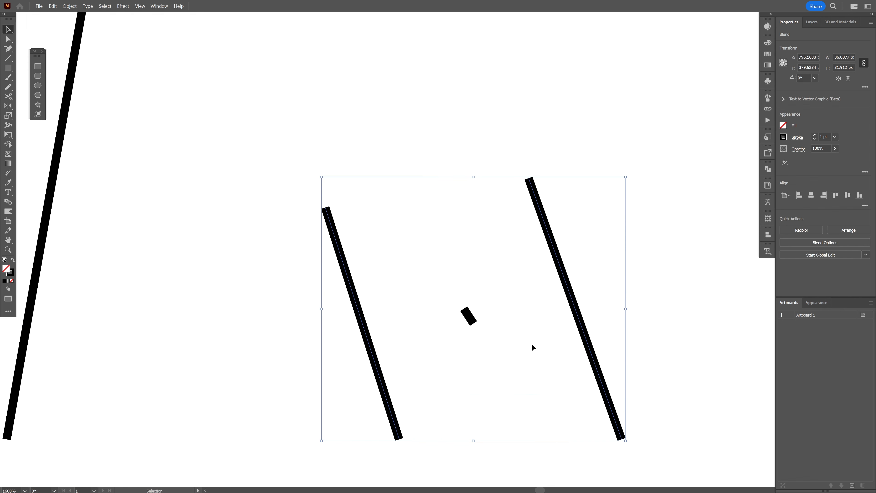
{"action": "left_click_drag", "start_coordinate": [536, 338], "coordinate": [487, 301]}
{"action": "scroll", "coordinate": [445, 262], "scroll_direction": "up", "scroll_amount": 1}
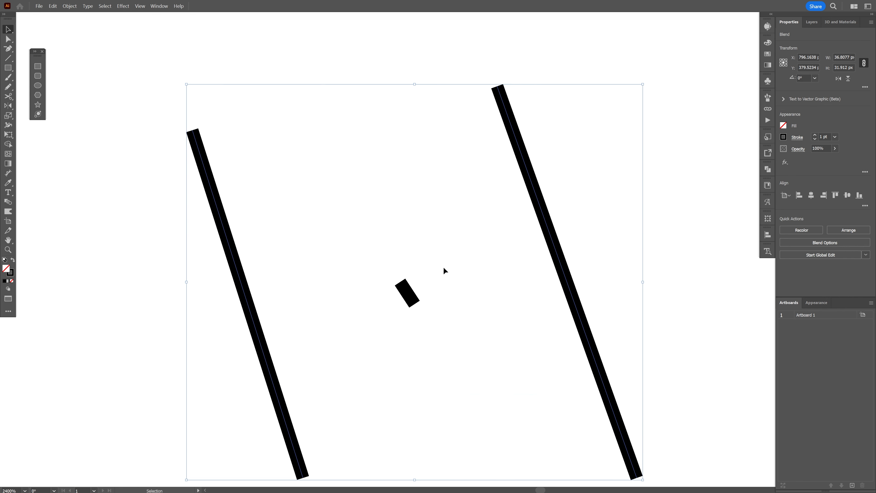
{"action": "scroll", "coordinate": [444, 267], "scroll_direction": "down", "scroll_amount": 1}
{"action": "left_click_drag", "start_coordinate": [443, 267], "coordinate": [458, 263]}
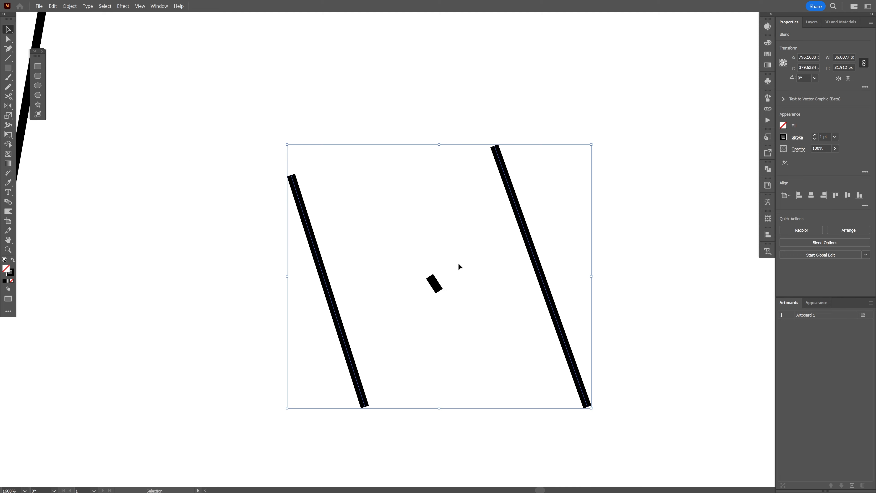
{"action": "scroll", "coordinate": [458, 263], "scroll_direction": "down", "scroll_amount": 1}
{"action": "key", "text": "ctrl+z"}
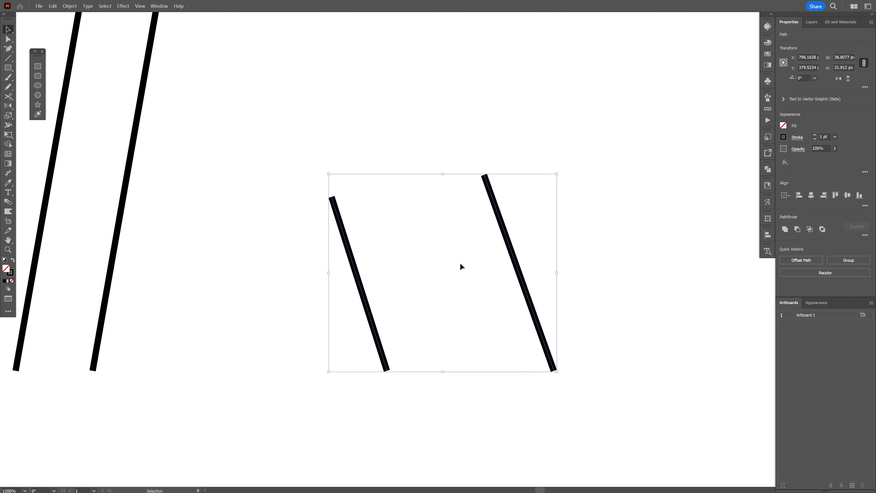
Replace the R's left leg line with a copy of the right leg line placed at the same height.
{"action": "left_click", "coordinate": [460, 264]}
{"action": "left_click_drag", "start_coordinate": [557, 247], "coordinate": [361, 275]}
{"action": "left_click", "coordinate": [356, 273]}
{"action": "key", "text": "Delete"}
Make a blend between the R's two equally tall leg lines.
{"action": "left_click", "coordinate": [509, 245], "text": "shift"}
{"action": "left_click", "coordinate": [69, 6]}
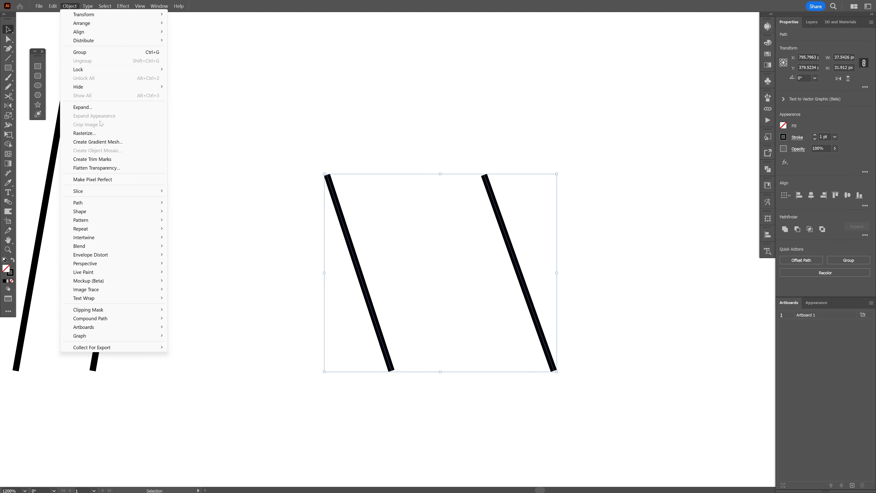
{"action": "mouse_move", "coordinate": [145, 246]}
{"action": "left_click", "coordinate": [184, 245]}
{"action": "left_click", "coordinate": [218, 243]}
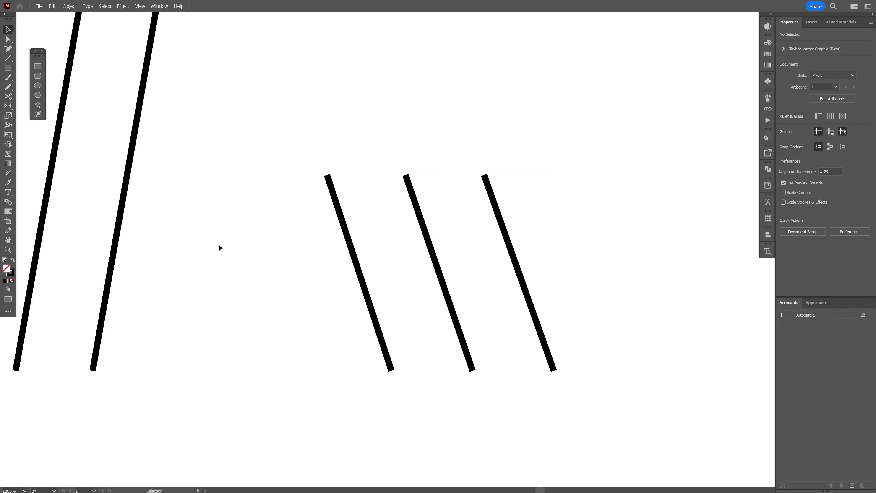
Set the spacing of all three blends to Specified Steps with 5 steps.
{"action": "scroll", "coordinate": [219, 243], "scroll_direction": "down", "scroll_amount": 2}
{"action": "left_click_drag", "start_coordinate": [218, 243], "coordinate": [355, 282]}
{"action": "left_click_drag", "start_coordinate": [336, 249], "coordinate": [445, 275]}
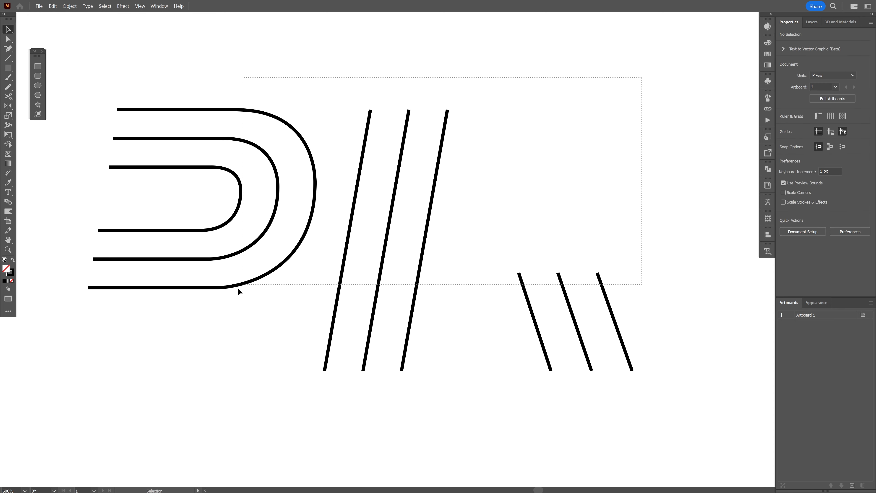
{"action": "key", "text": "ctrl+a"}
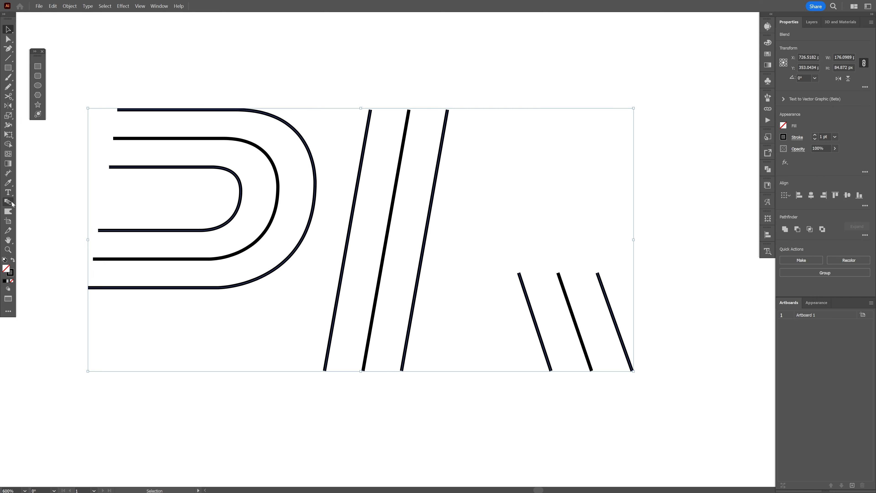
{"action": "double_click", "coordinate": [11, 203]}
{"action": "left_click", "coordinate": [624, 177]}
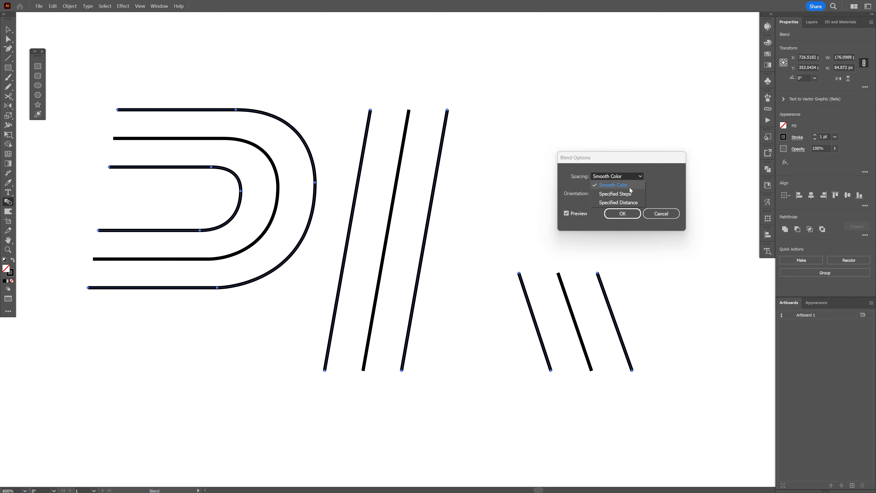
{"action": "left_click", "coordinate": [629, 188]}
{"action": "left_click", "coordinate": [623, 214]}
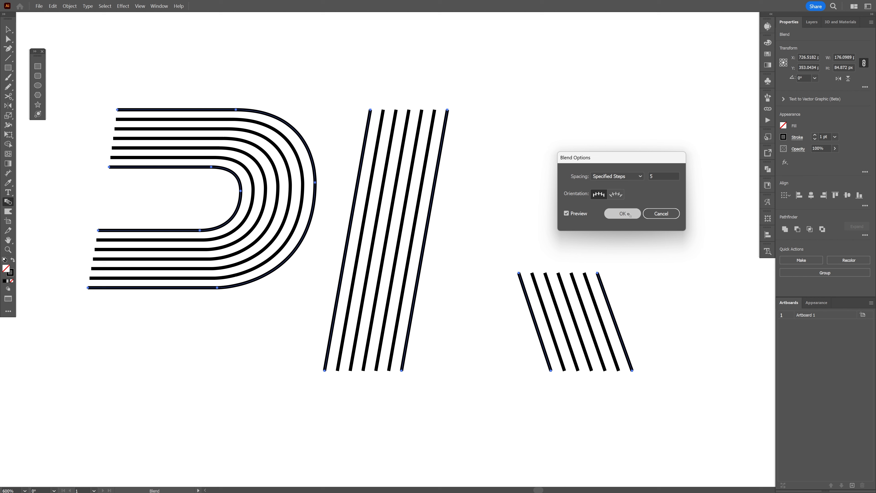
{"action": "key", "text": "v"}
{"action": "left_click_drag", "start_coordinate": [497, 205], "coordinate": [524, 207]}
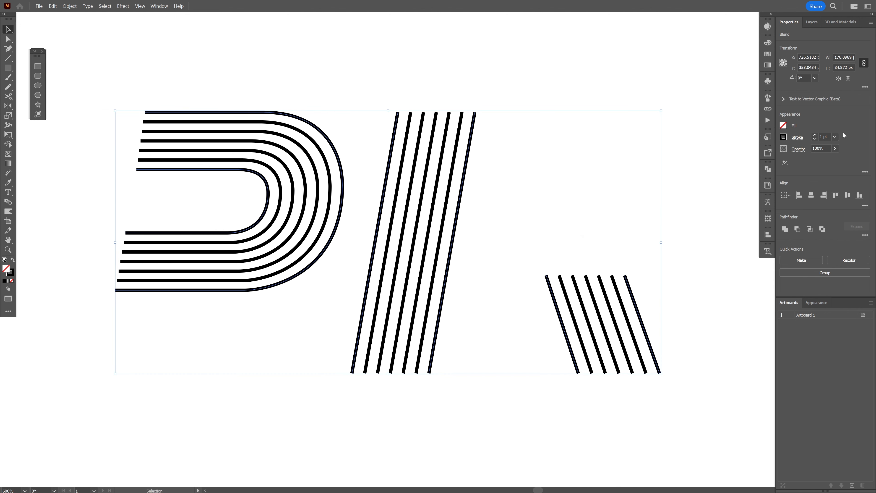
Set the stroke weight of all three blends to 5 pt.
{"action": "left_click", "coordinate": [822, 137]}
{"action": "scroll", "coordinate": [823, 137], "scroll_direction": "up", "scroll_amount": 2}
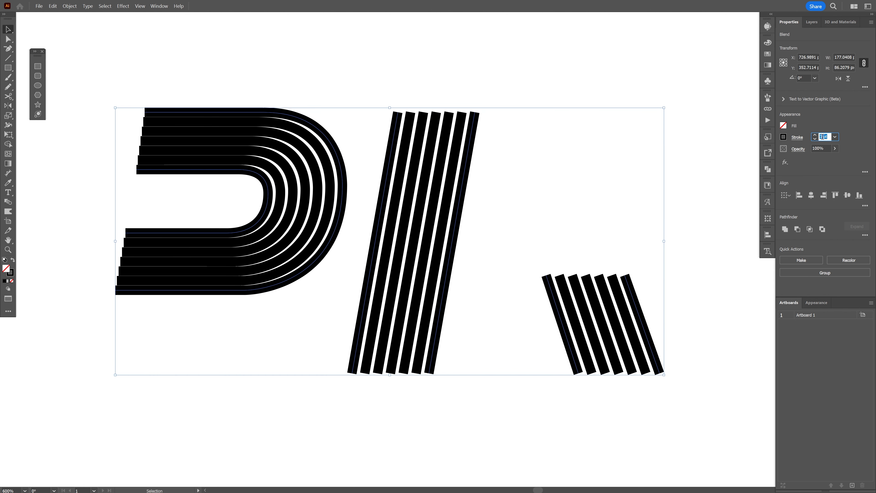
{"action": "scroll", "coordinate": [823, 137], "scroll_direction": "up", "scroll_amount": 2}
Expand the three blends into separate lines and ungroup them.
{"action": "left_click", "coordinate": [69, 6]}
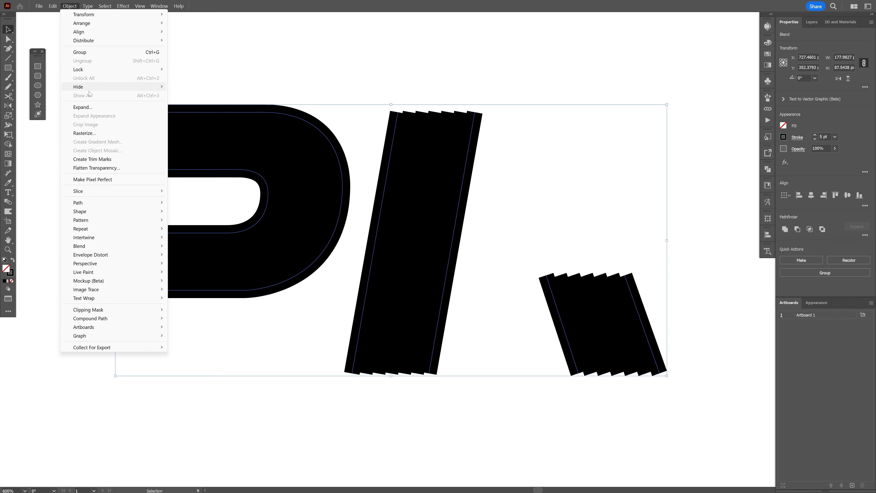
{"action": "left_click", "coordinate": [79, 107]}
{"action": "left_click", "coordinate": [419, 285]}
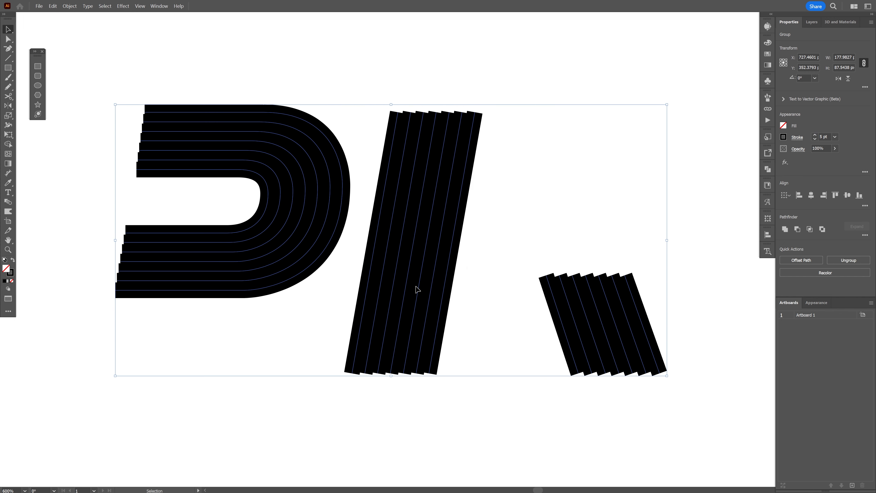
{"action": "right_click", "coordinate": [423, 253]}
{"action": "left_click", "coordinate": [445, 368]}
Apply the wedge-shaped width profile, wide at one end and pointed at the other, to all the curved bowl lines.
{"action": "left_click", "coordinate": [267, 64]}
{"action": "left_click_drag", "start_coordinate": [266, 61], "coordinate": [208, 185]}
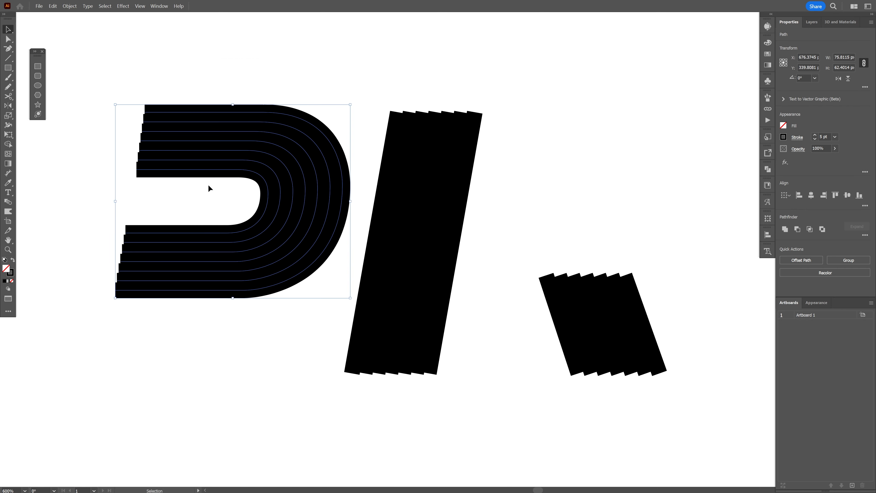
{"action": "left_click", "coordinate": [797, 137]}
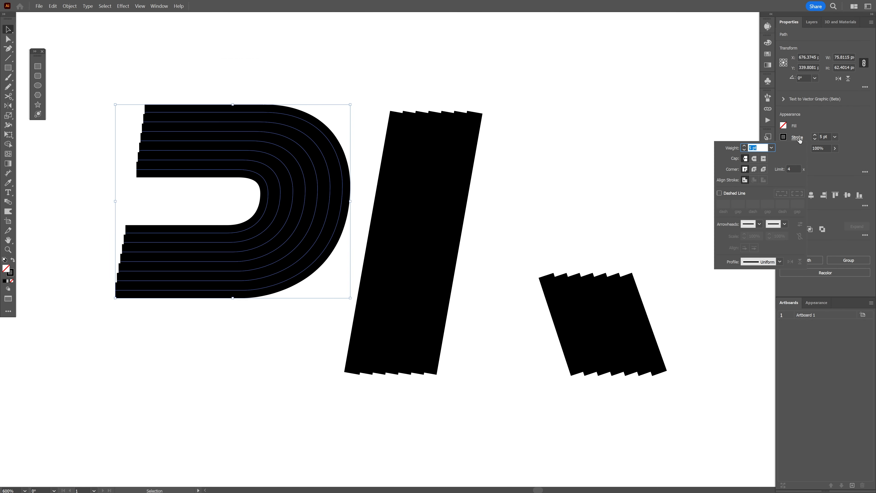
{"action": "left_click", "coordinate": [753, 263]}
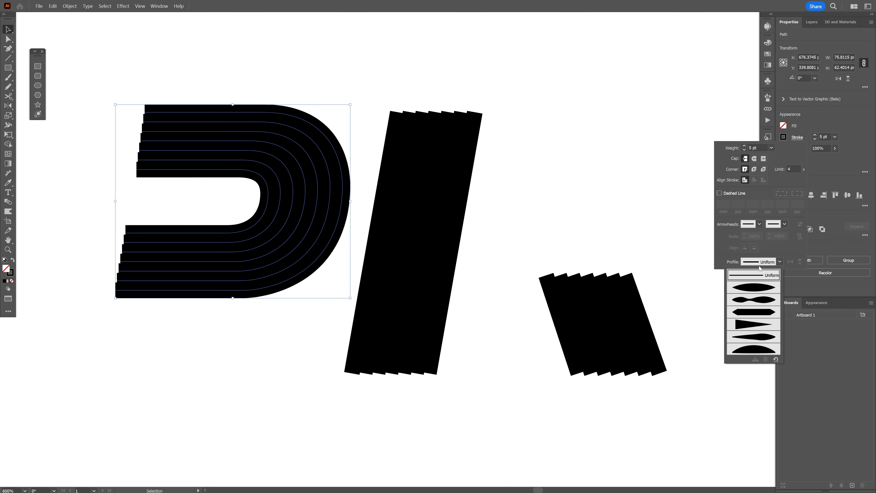
{"action": "left_click", "coordinate": [744, 325]}
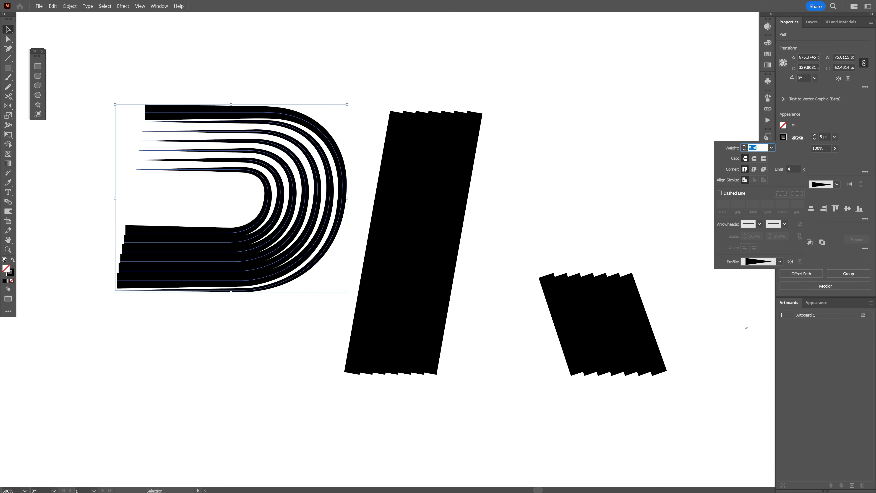
Flip the width profile of the six inner bowl lines so they taper the same way as the outermost line.
{"action": "left_click", "coordinate": [271, 123]}
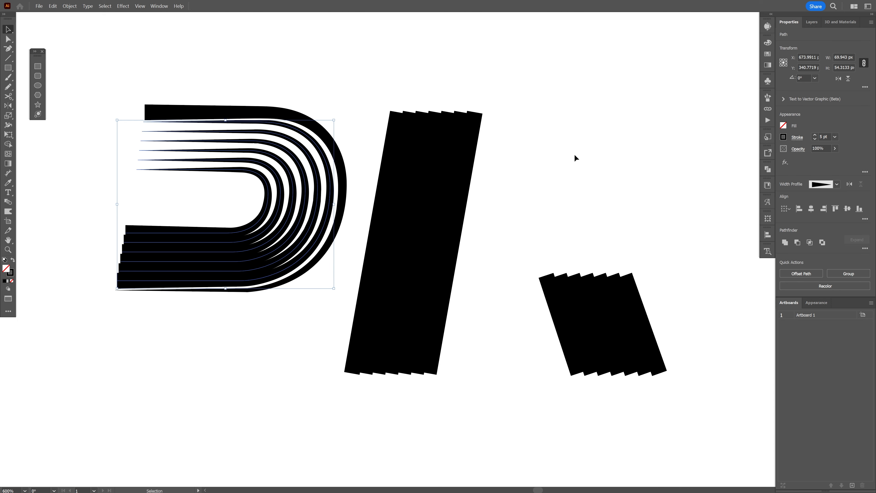
{"action": "left_click", "coordinate": [850, 184]}
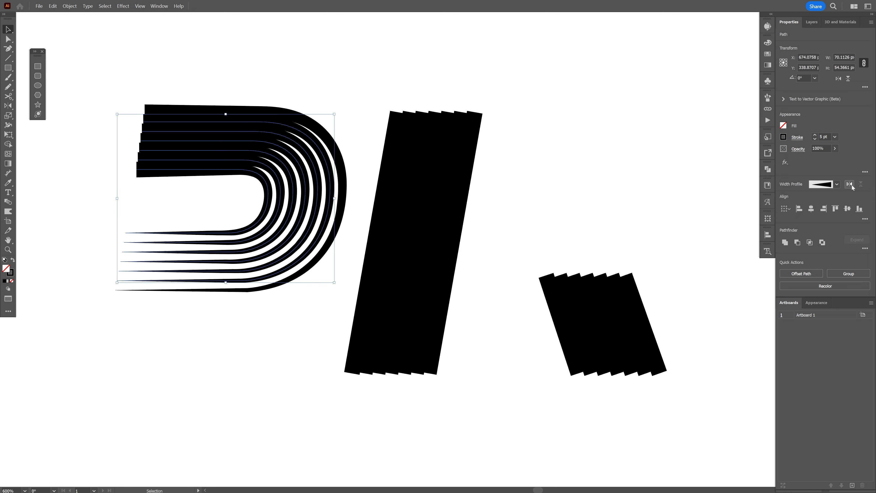
{"action": "left_click", "coordinate": [507, 182]}
Apply the wedge-shaped width profile to the seven slanted stem lines, with their points at the upper end.
{"action": "left_click_drag", "start_coordinate": [367, 179], "coordinate": [524, 204]}
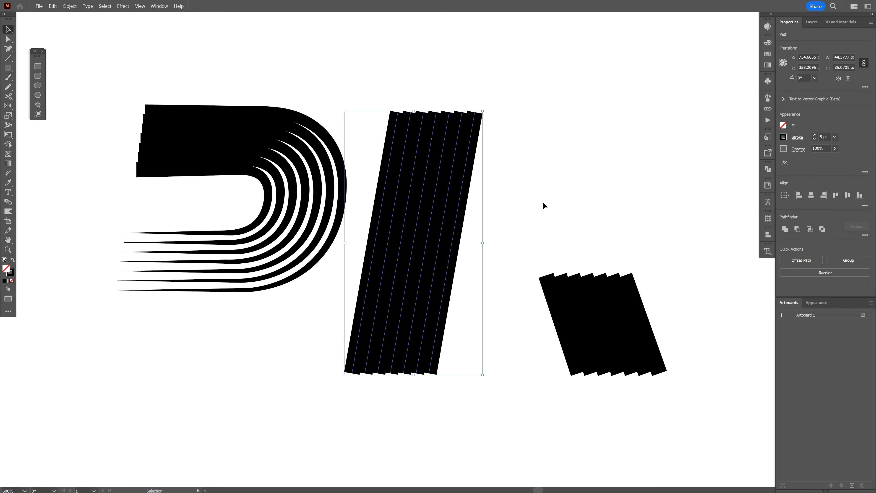
{"action": "left_click", "coordinate": [797, 137]}
{"action": "left_click", "coordinate": [780, 261]}
{"action": "left_click", "coordinate": [764, 308]}
{"action": "left_click", "coordinate": [791, 262]}
{"action": "key", "text": "ctrl+z"}
Apply the same wedge-shaped width profile to the seven short leg lines, with their points at the lower end.
{"action": "left_click_drag", "start_coordinate": [517, 304], "coordinate": [681, 328]}
{"action": "left_click", "coordinate": [797, 137]}
{"action": "left_click", "coordinate": [779, 262]}
{"action": "left_click", "coordinate": [764, 308]}
{"action": "left_click", "coordinate": [289, 90]}
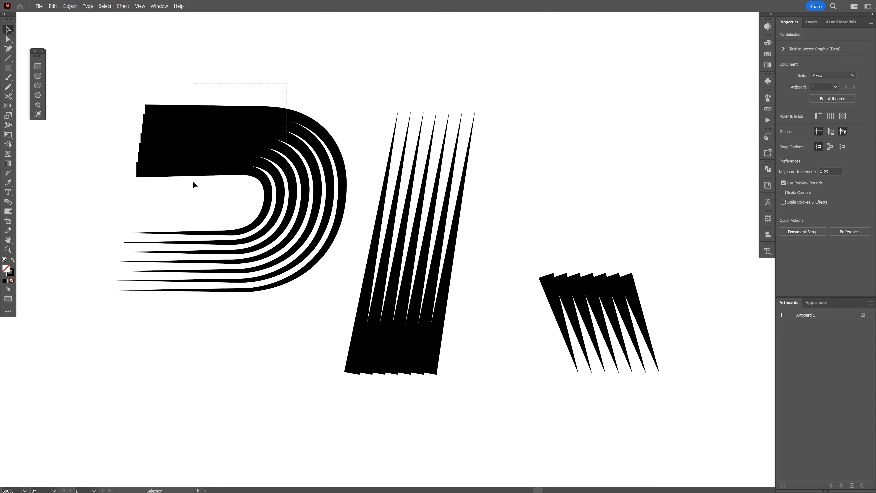
Assemble the R by moving the curved bowl against the stem's right edge and the leg lines beneath the bowl.
{"action": "left_click_drag", "start_coordinate": [194, 185], "coordinate": [400, 183]}
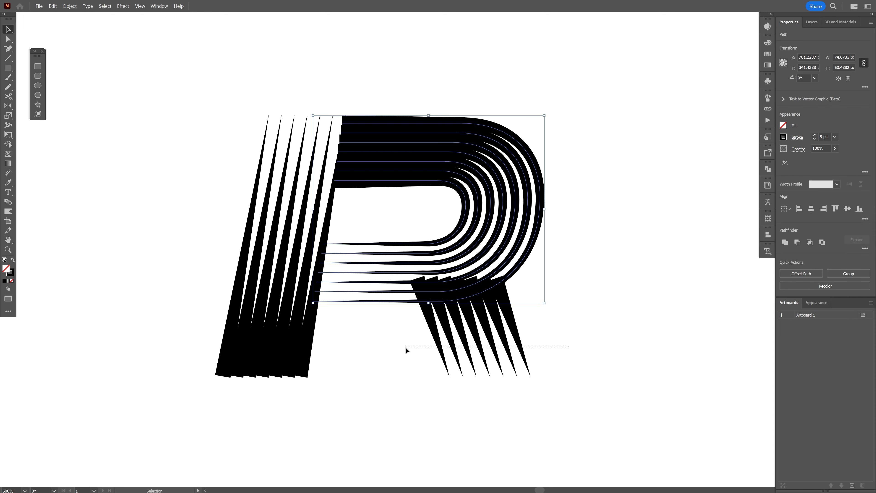
{"action": "left_click_drag", "start_coordinate": [406, 350], "coordinate": [489, 330]}
{"action": "left_click", "coordinate": [249, 131]}
Expand the appearance of all the tapered strokes into filled shapes.
{"action": "key", "text": "ctrl+a"}
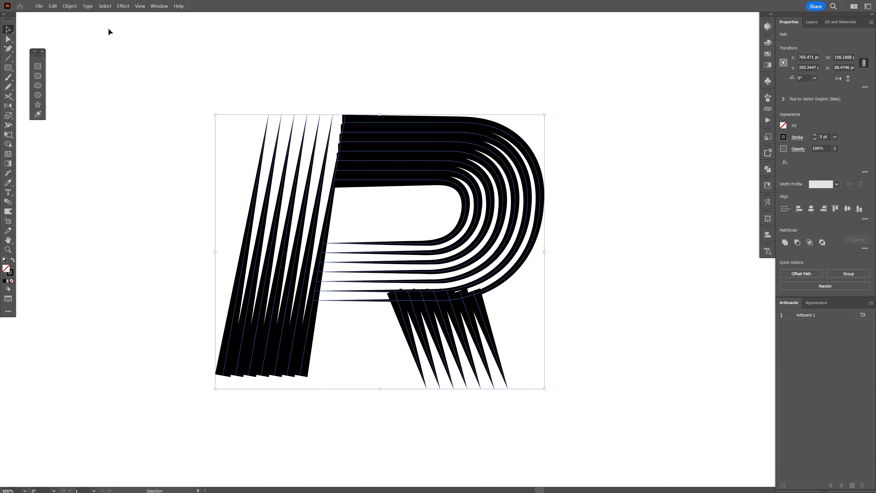
{"action": "left_click", "coordinate": [69, 6]}
{"action": "left_click", "coordinate": [111, 117]}
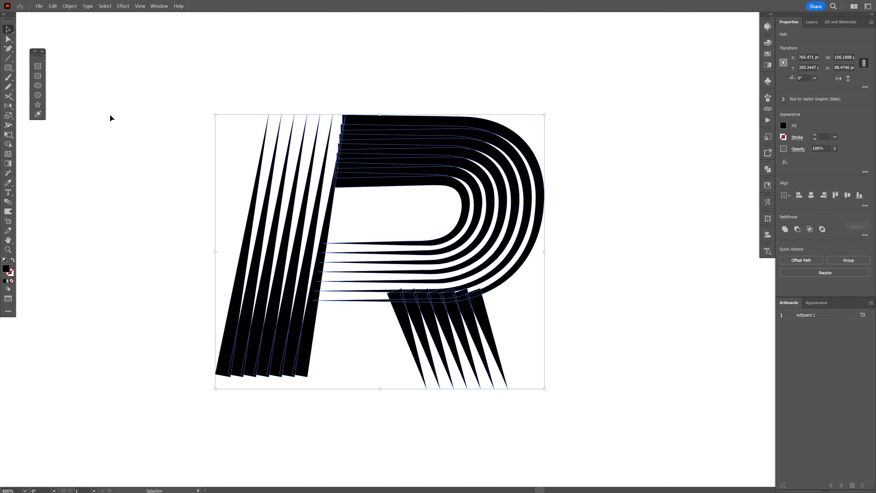
Unite the tapered shapes of the stem, the bowl and the leg into one shape per part.
{"action": "left_click_drag", "start_coordinate": [346, 373], "coordinate": [346, 372]}
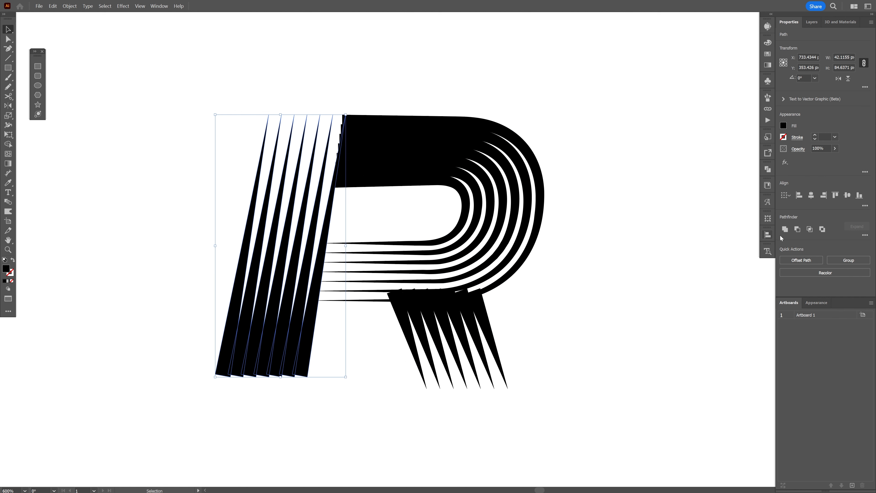
{"action": "left_click", "coordinate": [789, 230]}
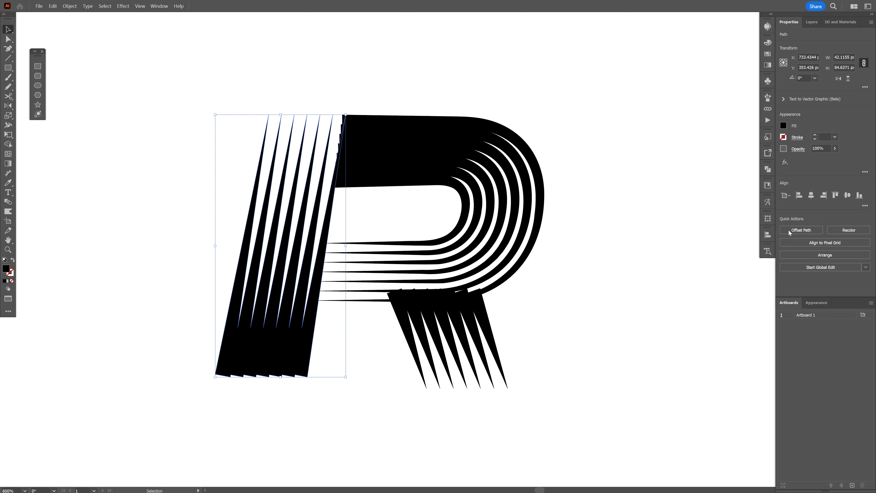
{"action": "left_click_drag", "start_coordinate": [567, 169], "coordinate": [455, 198]}
{"action": "left_click", "coordinate": [788, 230]}
{"action": "left_click", "coordinate": [599, 264]}
Trim the jagged bottom of the stem to a straight horizontal edge with the Eraser tool.
{"action": "scroll", "coordinate": [272, 384], "scroll_direction": "up", "scroll_amount": 1}
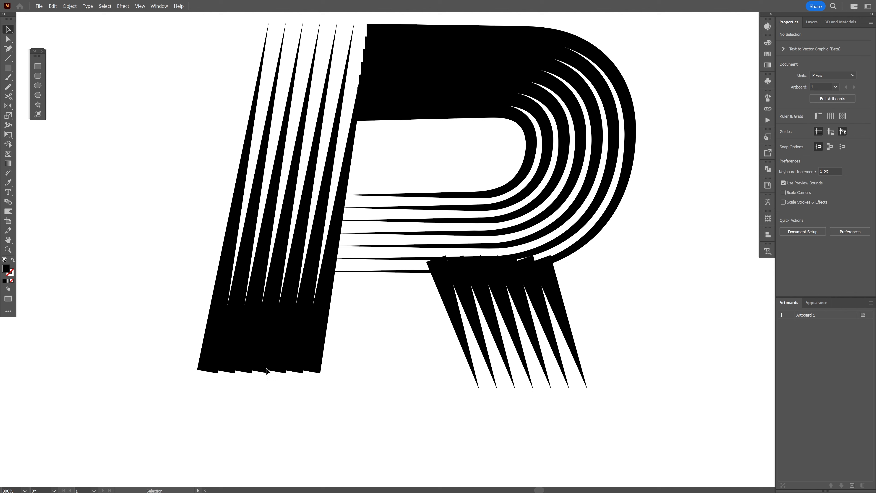
{"action": "left_click", "coordinate": [232, 335]}
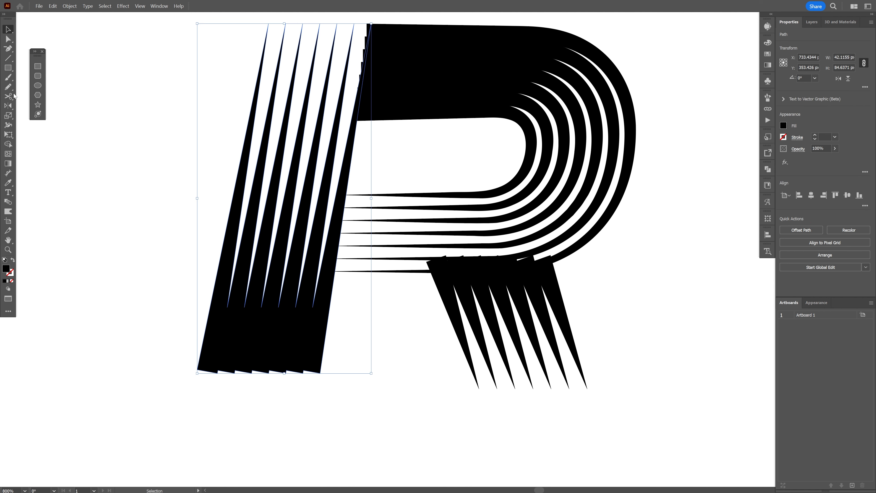
{"action": "left_click_drag", "start_coordinate": [14, 95], "coordinate": [35, 96]}
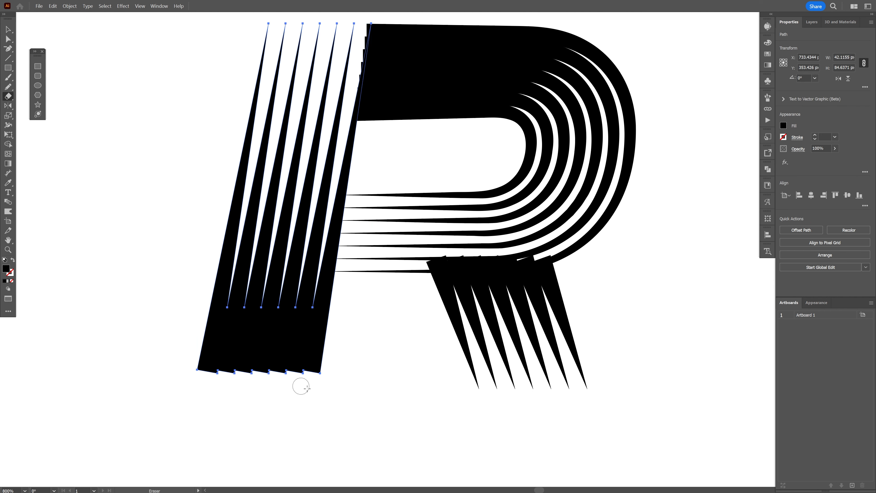
{"action": "mouse_move", "coordinate": [302, 392]}
{"action": "left_mouse_down"}
{"action": "mouse_move", "coordinate": [204, 367]}
{"action": "mouse_move", "coordinate": [164, 377]}
{"action": "mouse_move", "coordinate": [142, 368]}
{"action": "left_mouse_up"}
{"action": "key", "text": "v"}
{"action": "scroll", "coordinate": [255, 384], "scroll_direction": "up", "scroll_amount": 1, "text": "alt"}
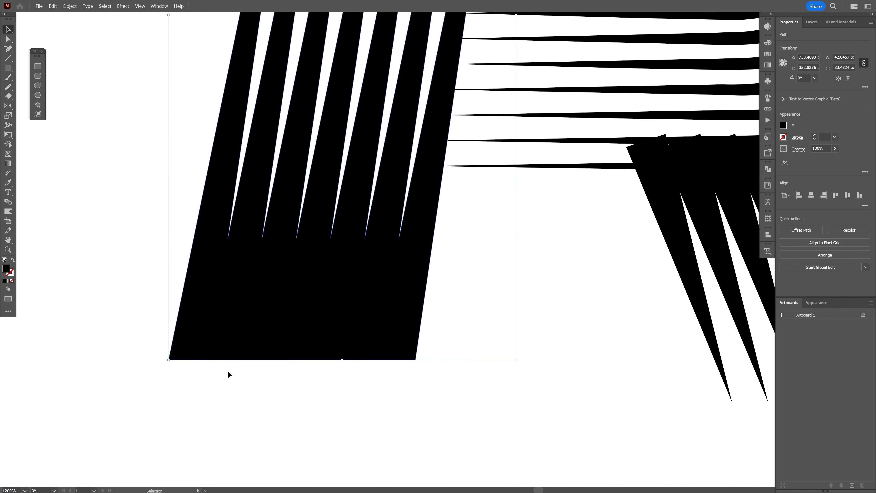
{"action": "left_click_drag", "start_coordinate": [229, 374], "coordinate": [256, 356]}
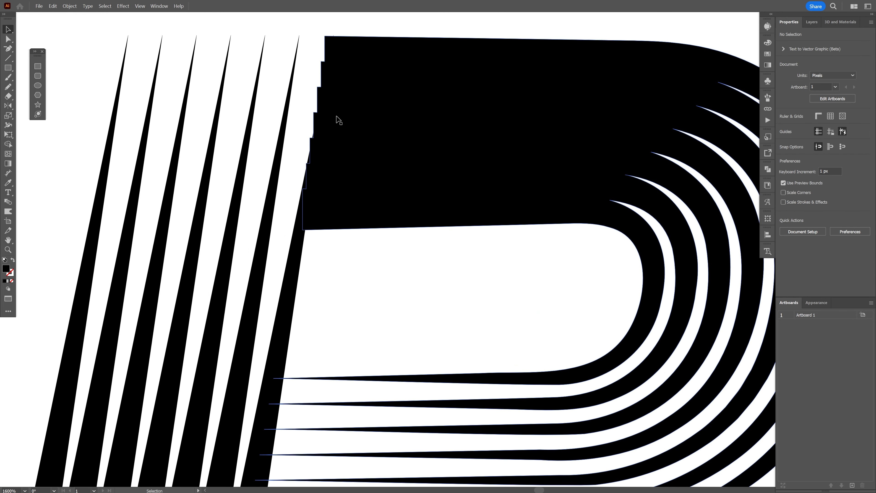
Draw a narrow four-sided Pen shape over the bowl's stair-stepped left end, with its right side parallel to the stem's slant.
{"action": "left_click_drag", "start_coordinate": [332, 96], "coordinate": [337, 165]}
{"action": "scroll", "coordinate": [336, 147], "scroll_direction": "up", "scroll_amount": 1, "text": "alt"}
{"action": "left_click_drag", "start_coordinate": [14, 48], "coordinate": [21, 48]}
{"action": "left_click", "coordinate": [285, 366]}
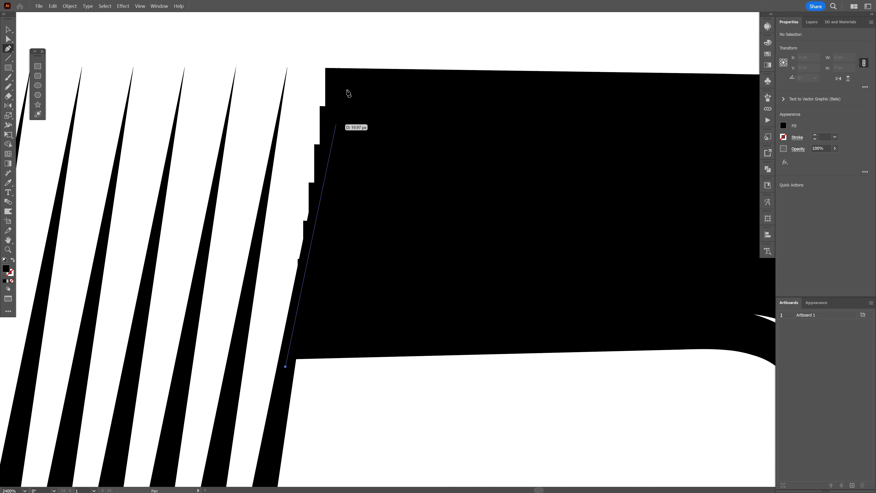
{"action": "left_click", "coordinate": [343, 46]}
{"action": "left_click", "coordinate": [285, 366]}
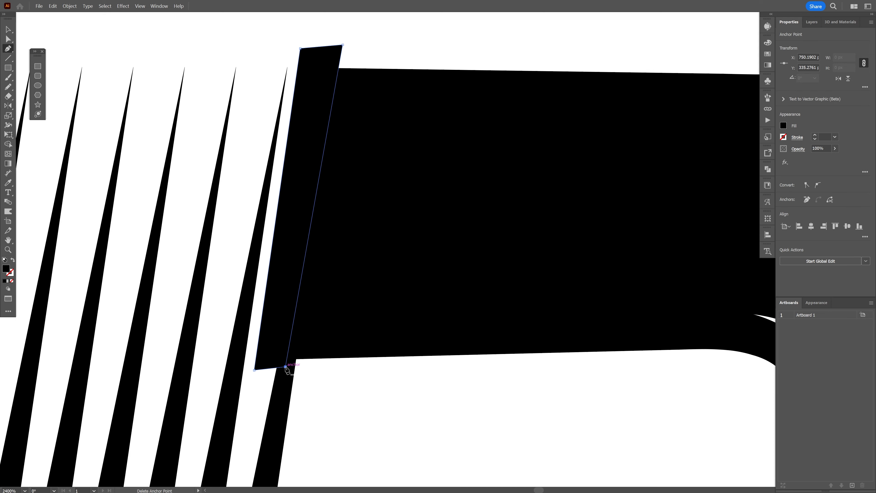
Remove the drawn shape and the stepped end of the bowl beneath it with the Shape Builder tool.
{"action": "key", "text": "v"}
{"action": "left_click", "coordinate": [424, 288], "text": "shift"}
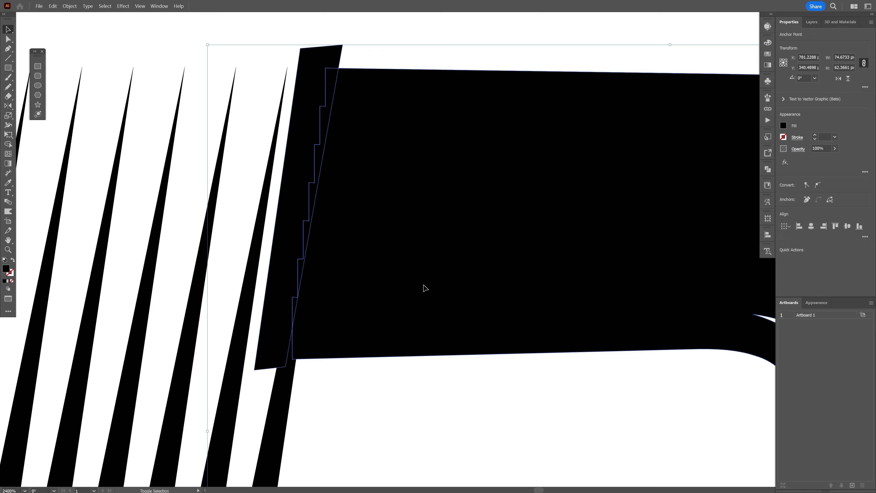
{"action": "key", "text": "shift+m"}
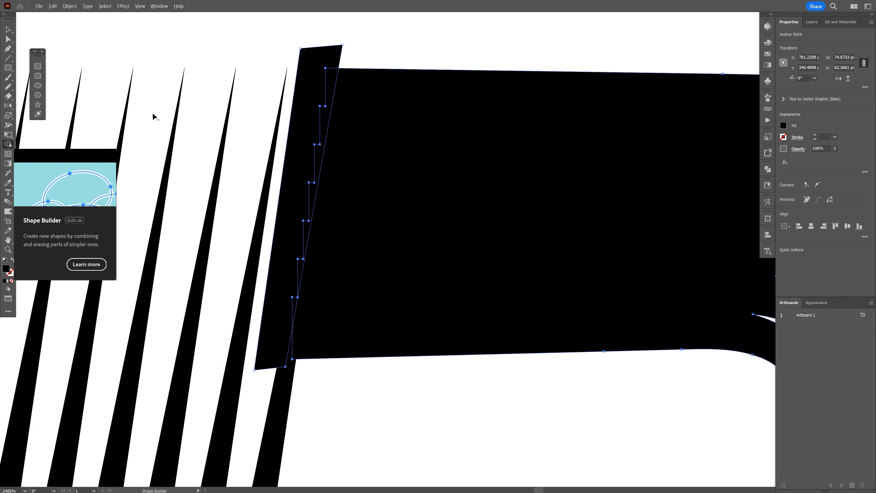
{"action": "left_click", "coordinate": [329, 94], "text": "alt"}
{"action": "left_click_drag", "start_coordinate": [294, 297], "coordinate": [294, 298]}
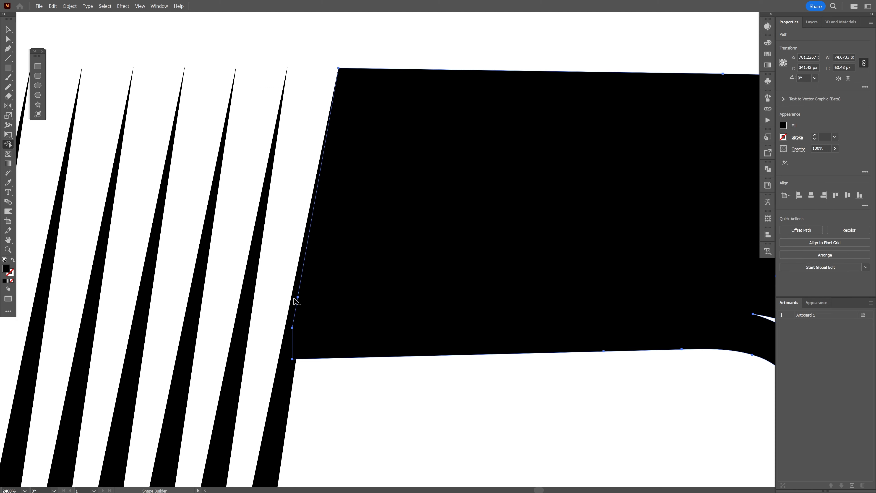
{"action": "key", "text": "v"}
{"action": "left_click", "coordinate": [286, 214]}
Cut the leg's jagged top along the bowl's lowest stripe with the Knife tool and delete the cut-off strip.
{"action": "scroll", "coordinate": [286, 215], "scroll_direction": "down", "scroll_amount": 3}
{"action": "scroll", "coordinate": [534, 339], "scroll_direction": "up", "scroll_amount": 2}
{"action": "left_click_drag", "start_coordinate": [479, 418], "coordinate": [509, 263]}
{"action": "scroll", "coordinate": [507, 262], "scroll_direction": "down", "scroll_amount": 1}
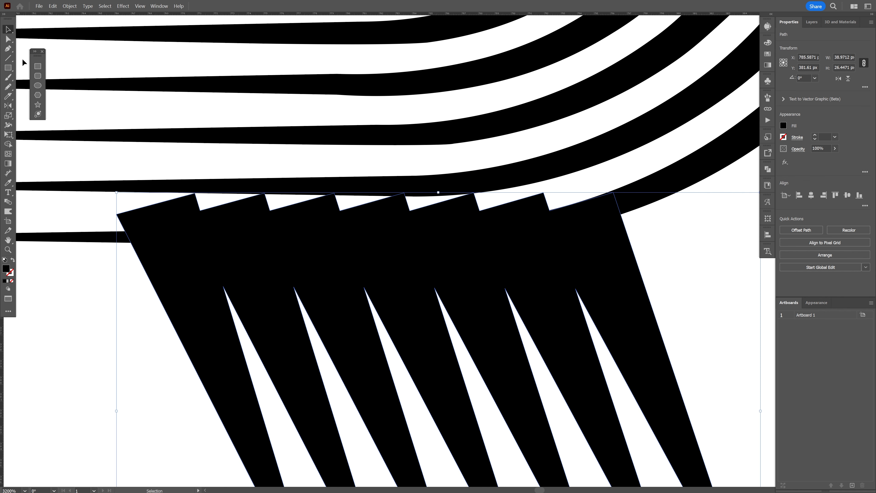
{"action": "left_click", "coordinate": [8, 96]}
{"action": "mouse_move", "coordinate": [99, 237]}
{"action": "left_mouse_down"}
{"action": "mouse_move", "coordinate": [536, 235]}
{"action": "mouse_move", "coordinate": [595, 213]}
{"action": "mouse_move", "coordinate": [595, 221]}
{"action": "mouse_move", "coordinate": [651, 187]}
{"action": "left_mouse_up"}
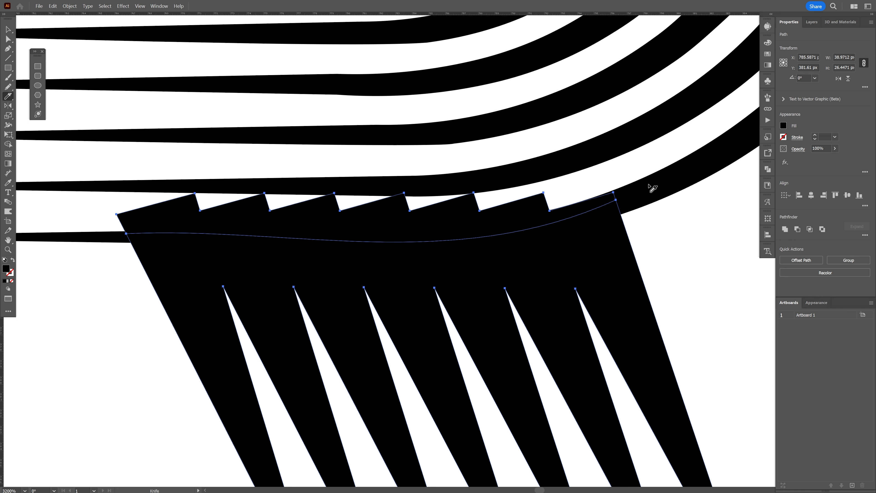
{"action": "key", "text": "v"}
{"action": "left_click_drag", "start_coordinate": [532, 203], "coordinate": [530, 162]}
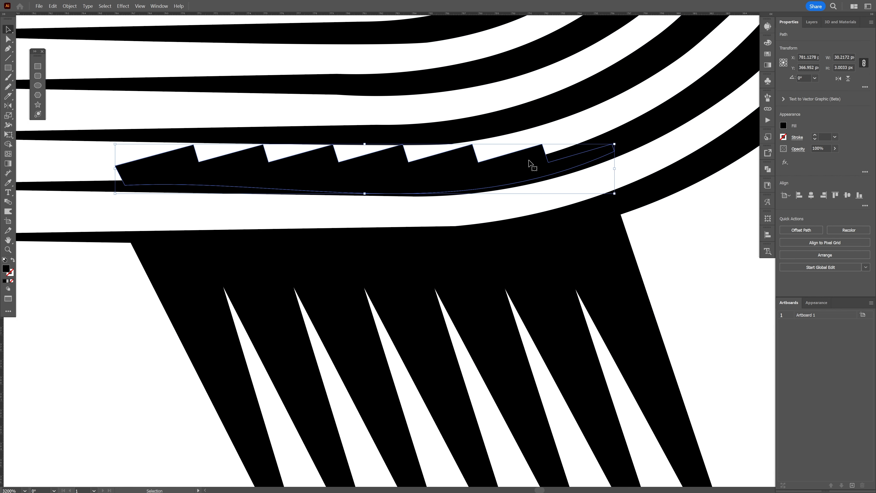
{"action": "key", "text": "Delete"}
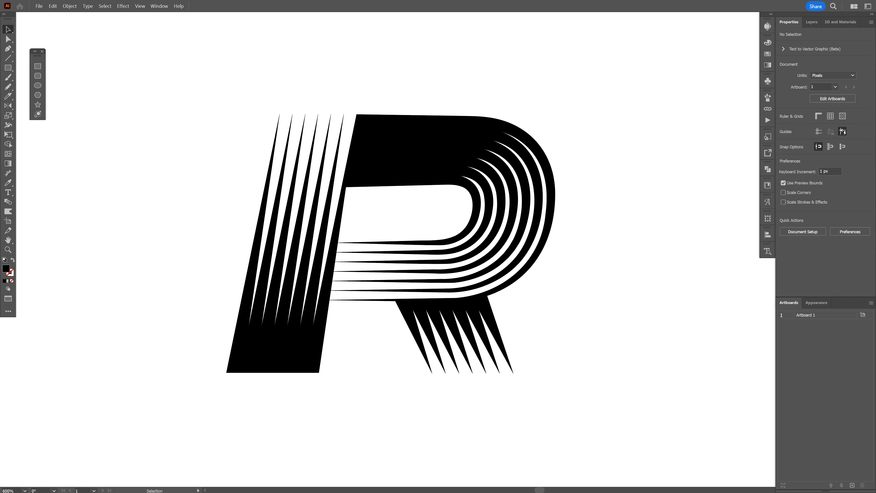